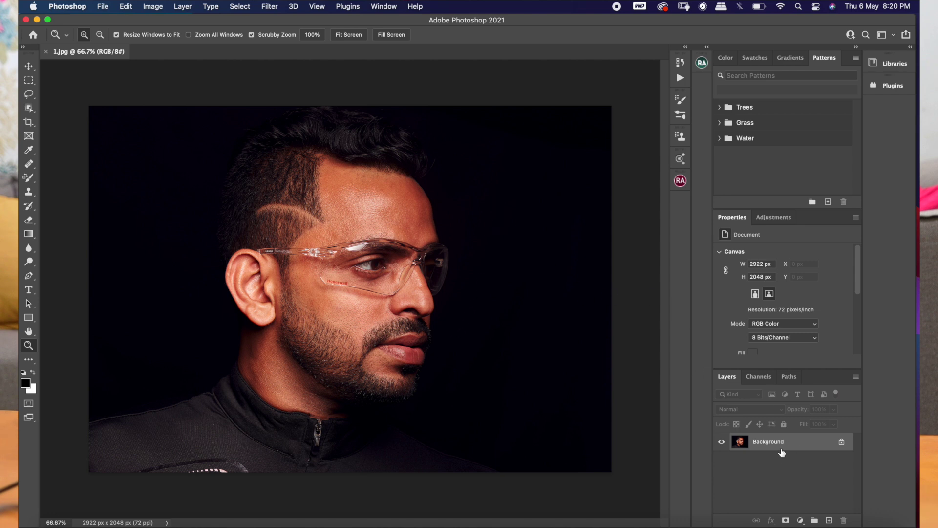
# - Duplicate the Background layer and add a Gradient Fill layer above the copy
pyautogui.moveTo(784, 442); pyautogui.dragTo(828, 520)
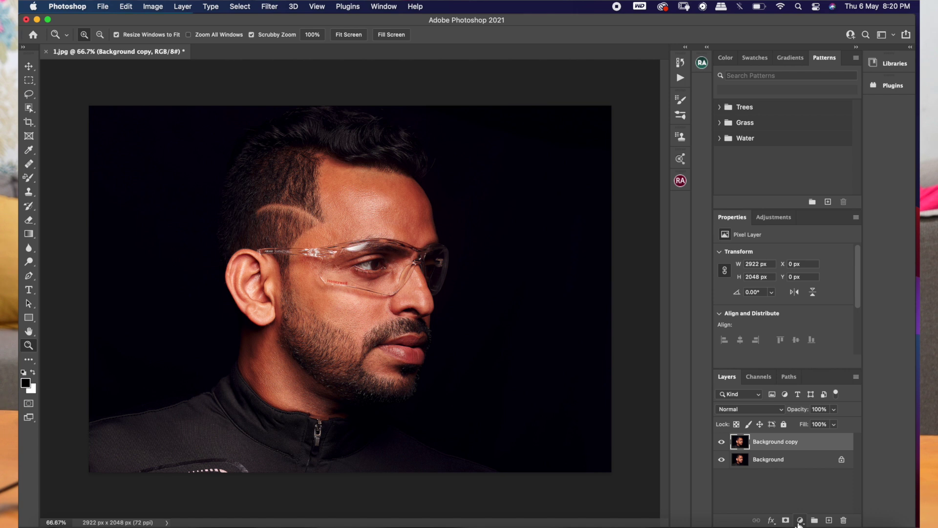
pyautogui.click(800, 520)
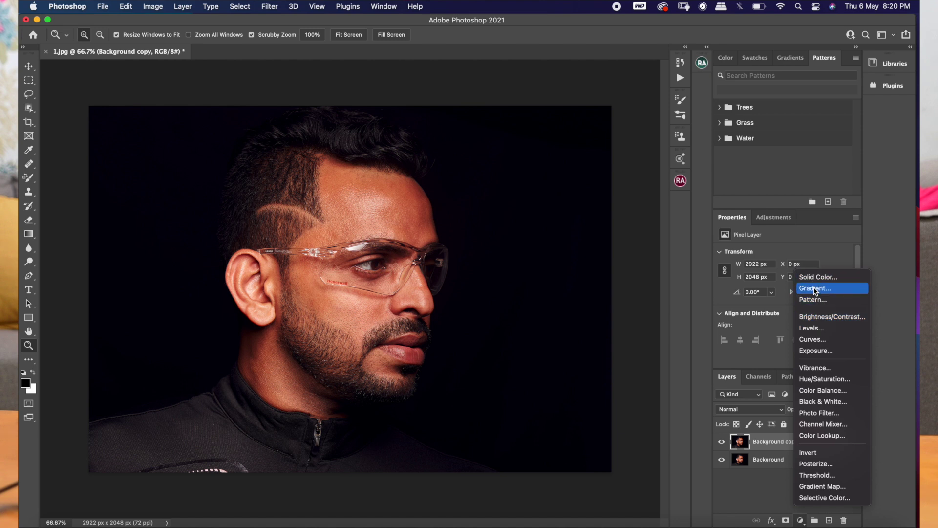
pyautogui.click(820, 290)
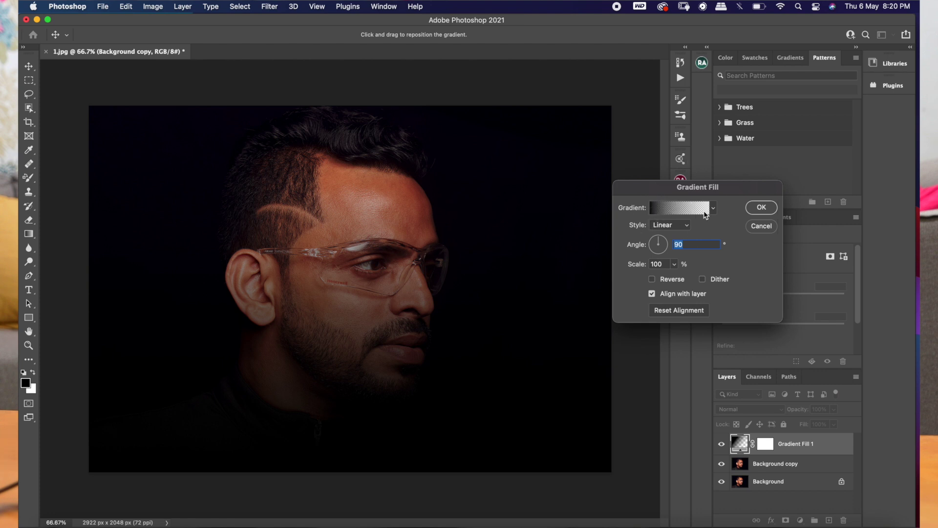
# - Set the gradient's left colour stop to red ff0000 and delete the black right stop
pyautogui.click(666, 211)
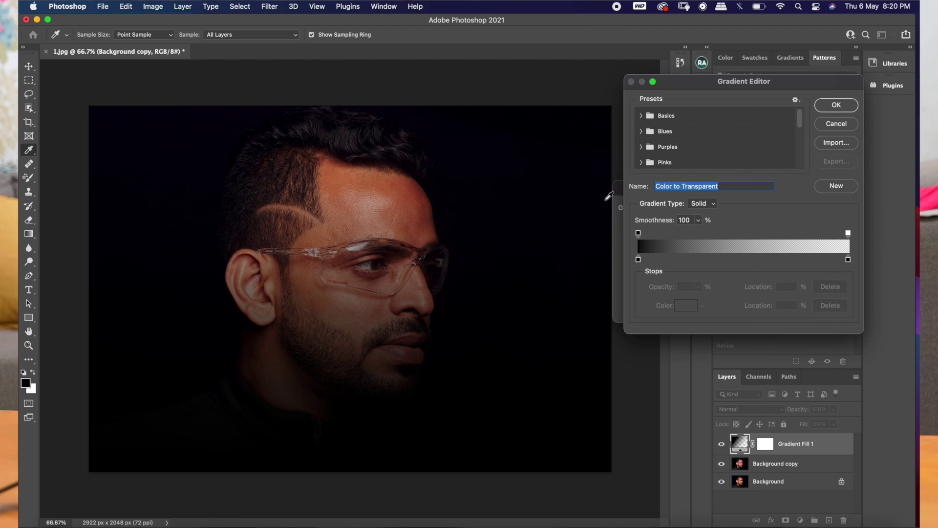
pyautogui.click(638, 260)
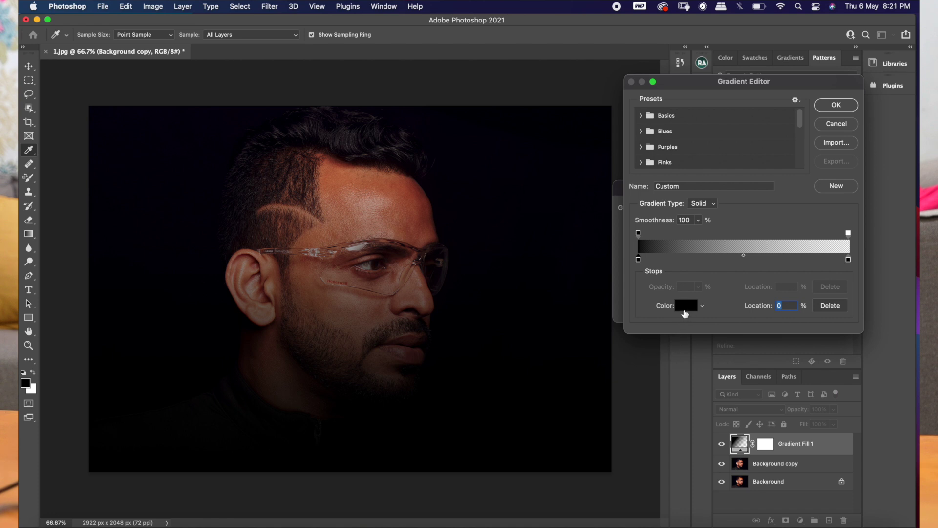
pyautogui.click(685, 306)
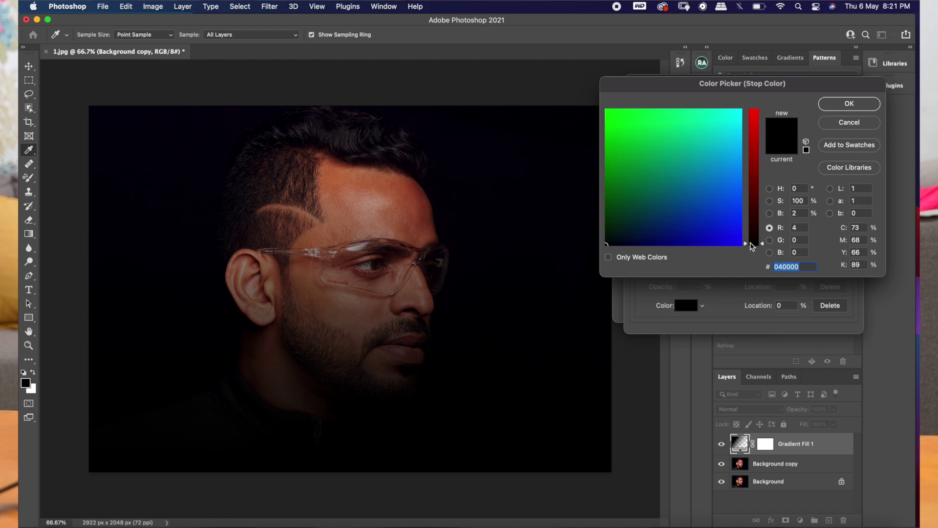
pyautogui.moveTo(746, 248)
pyautogui.mouseDown()
pyautogui.moveTo(775, 121)
pyautogui.moveTo(768, 150)
pyautogui.moveTo(774, 122)
pyautogui.moveTo(746, 122)
pyautogui.moveTo(752, 110)
pyautogui.mouseUp()
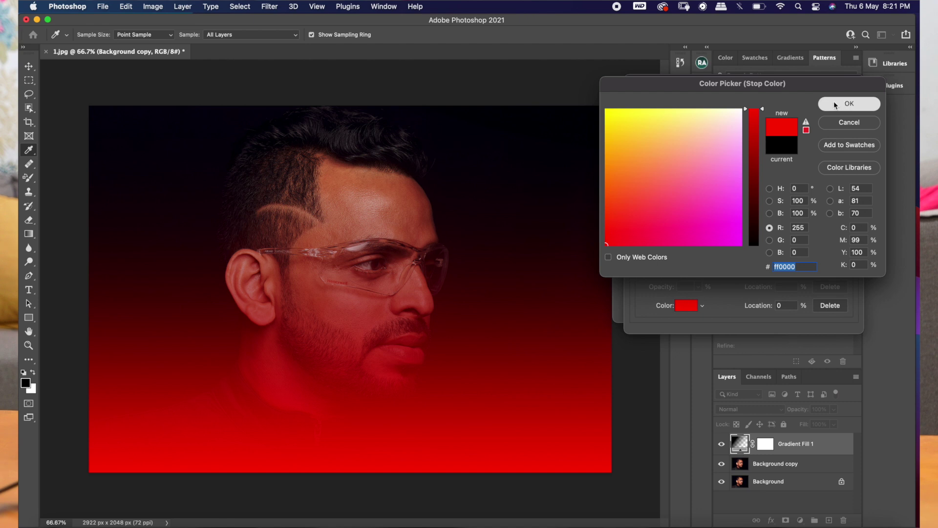
pyautogui.click(847, 105)
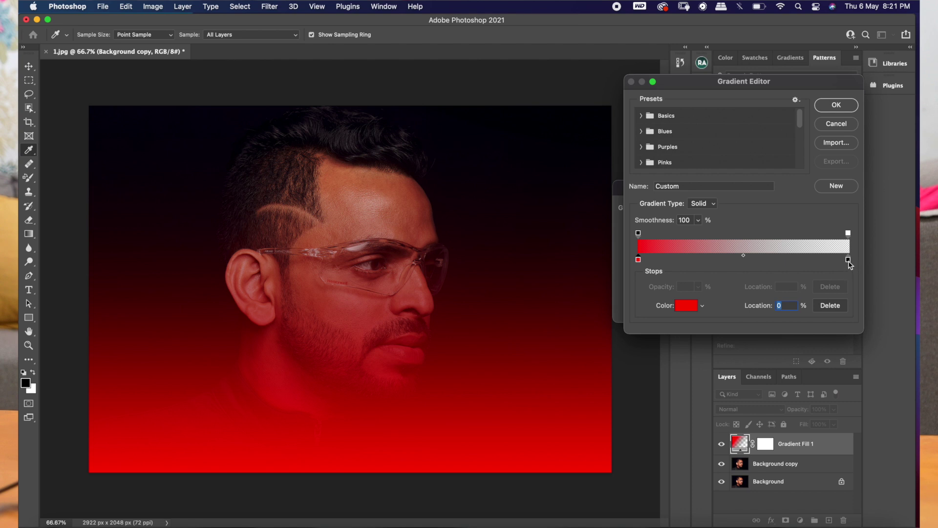
pyautogui.click(848, 260)
pyautogui.click(830, 306)
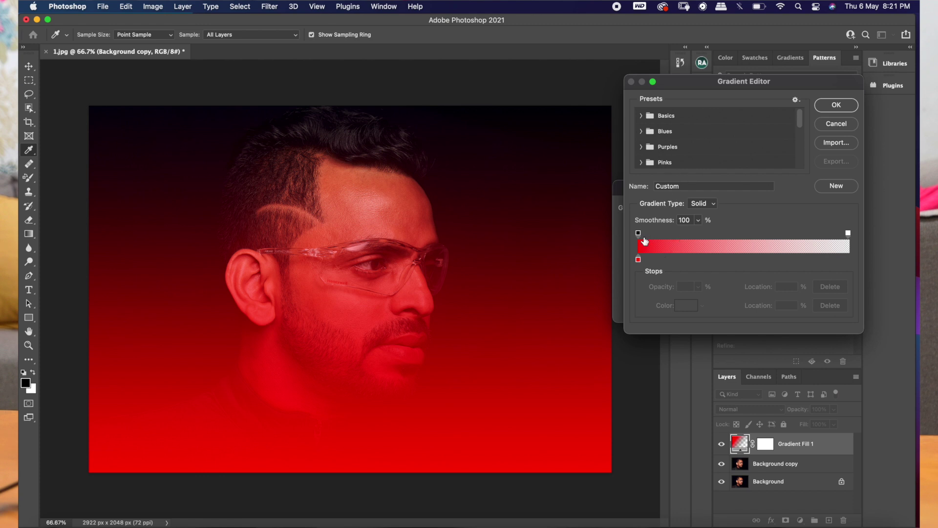
pyautogui.click(844, 105)
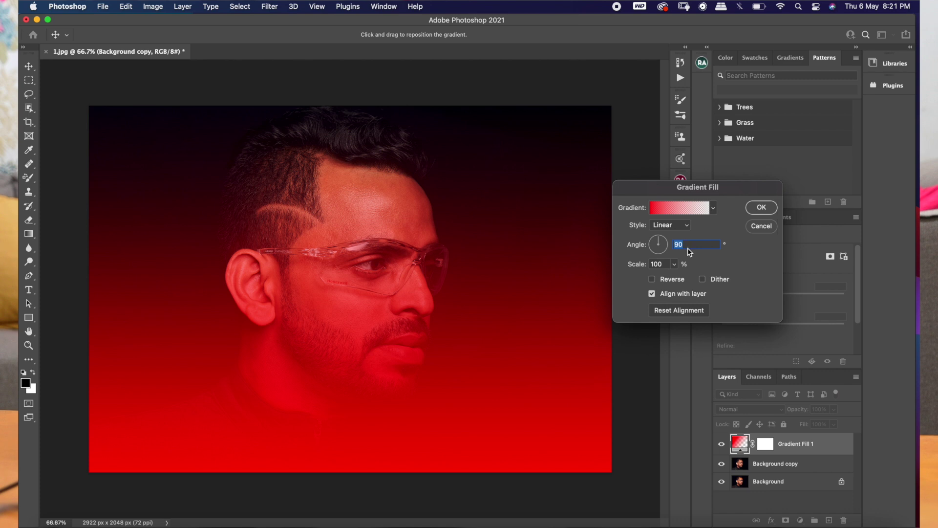
# - Set the gradient angle to 0° so the red sweeps in from the left edge
pyautogui.write('0')
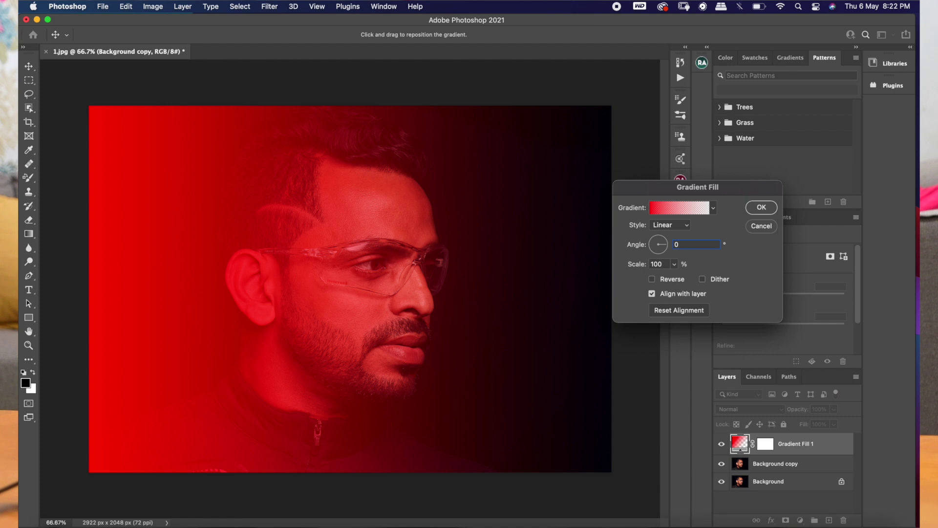
pyautogui.click(679, 208)
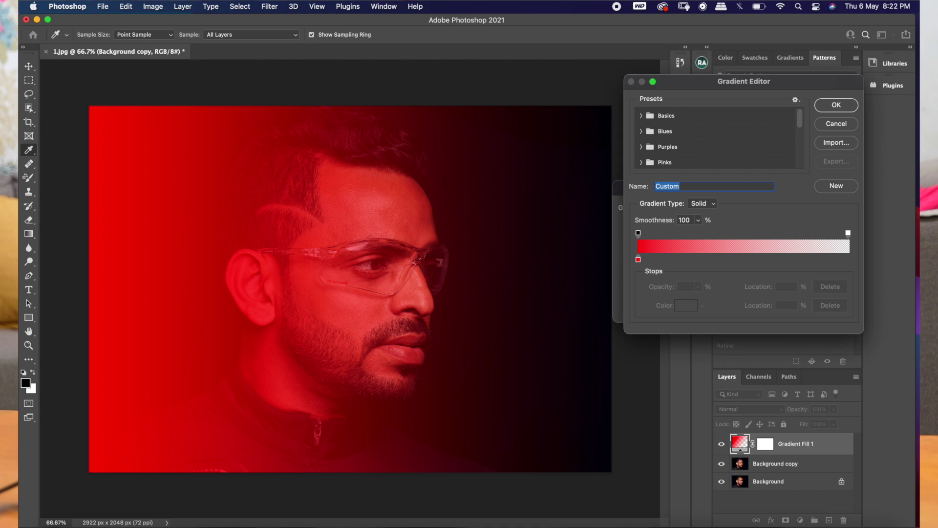
# - Move the gradient's opacity stops to about 42% and 69% to keep solid red on the left
pyautogui.moveTo(638, 233); pyautogui.dragTo(695, 233)
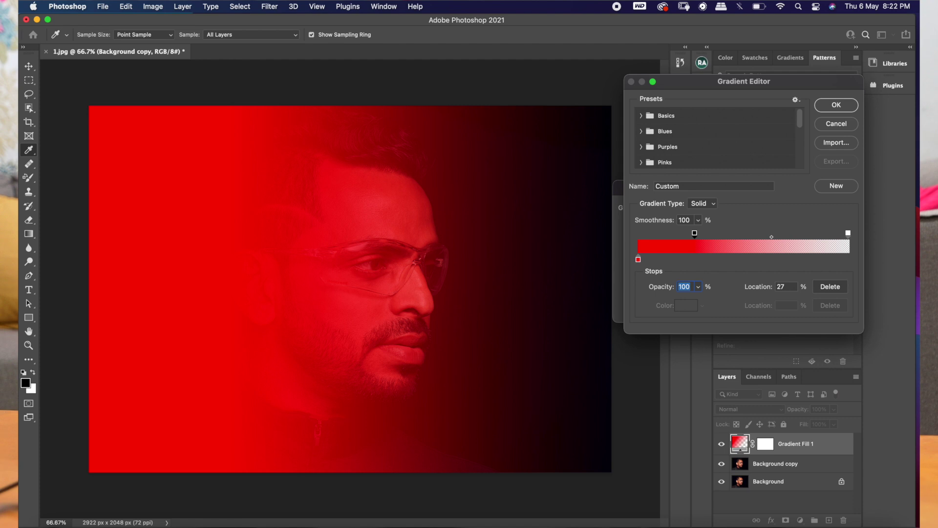
pyautogui.moveTo(694, 233); pyautogui.dragTo(700, 233)
pyautogui.moveTo(848, 233); pyautogui.dragTo(781, 233)
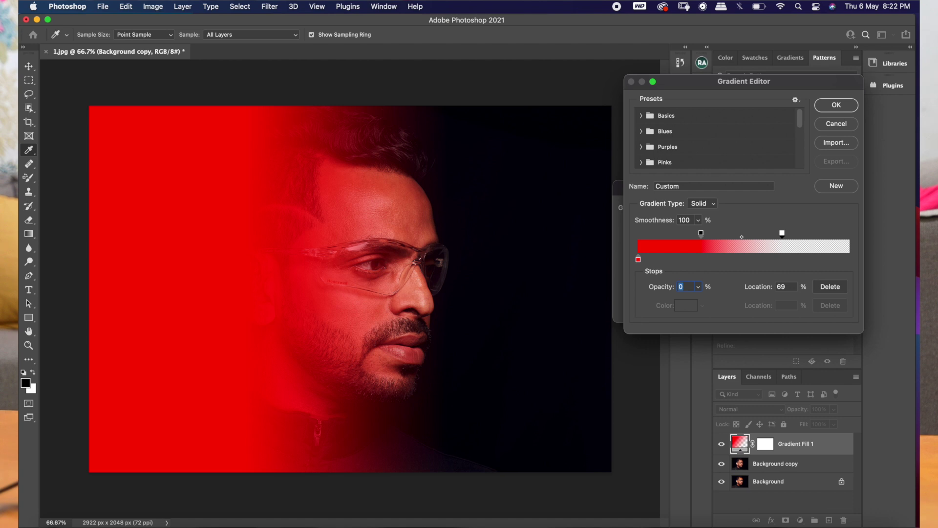
pyautogui.moveTo(701, 233); pyautogui.dragTo(715, 233)
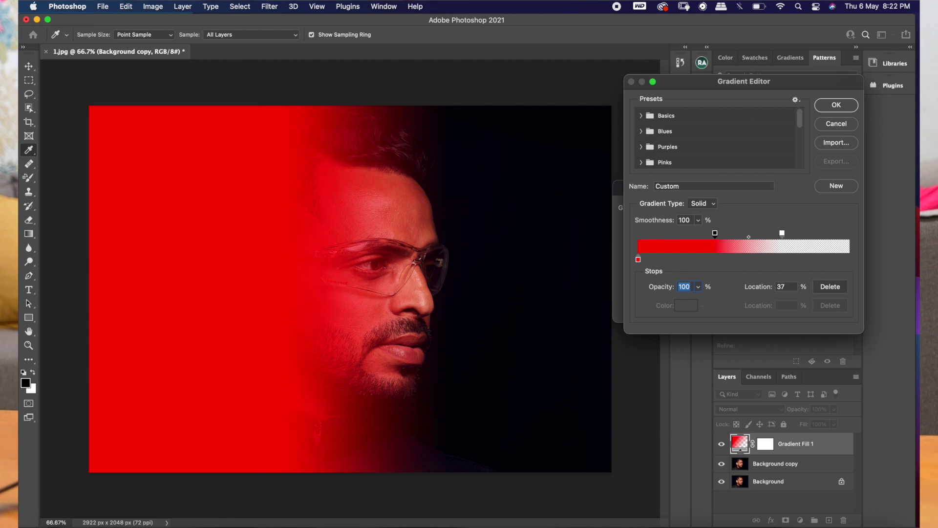
pyautogui.moveTo(716, 233); pyautogui.dragTo(726, 233)
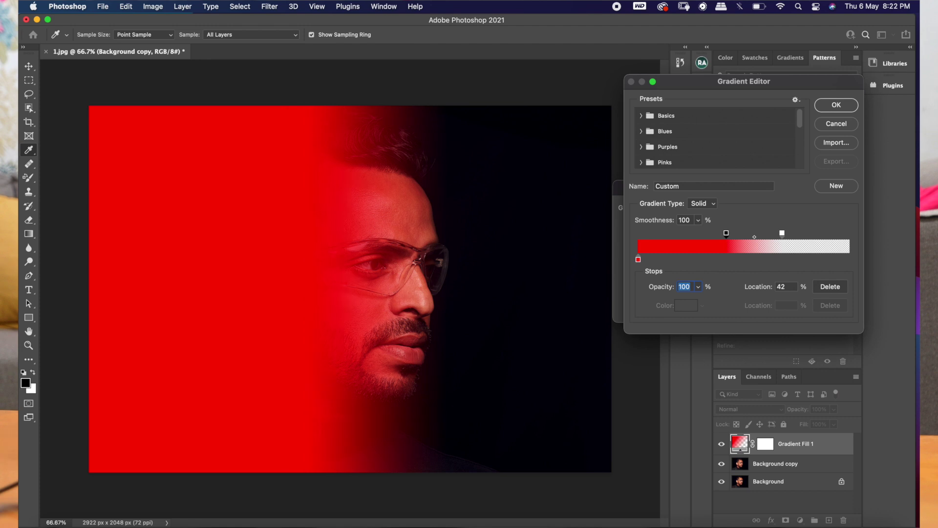
pyautogui.press('Return')
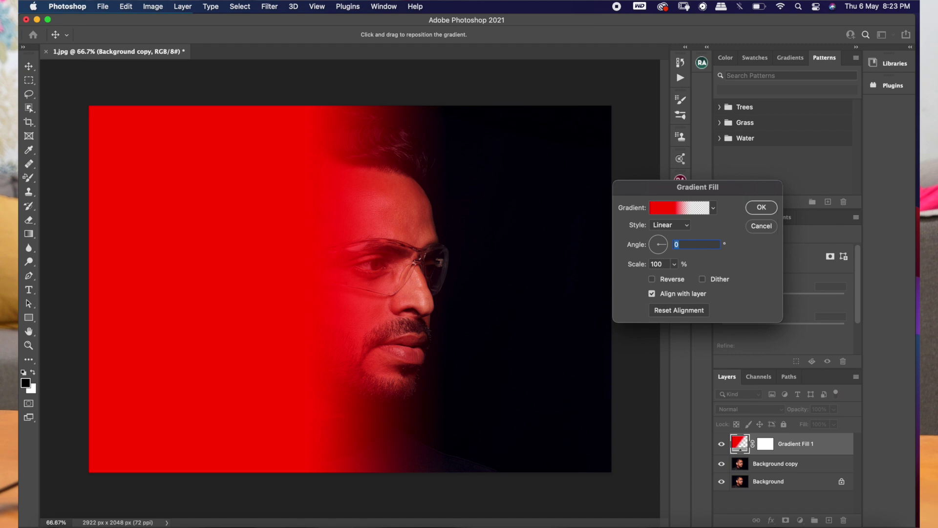
# - Set Gradient Fill 1 to Color blend mode, duplicate it, and open the copy's settings
pyautogui.press('Return')
pyautogui.press('z')
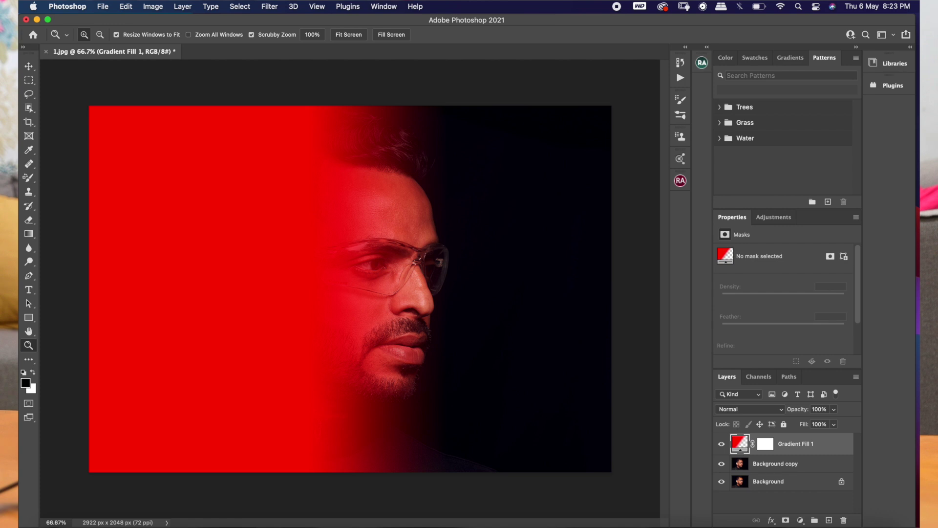
pyautogui.click(749, 409)
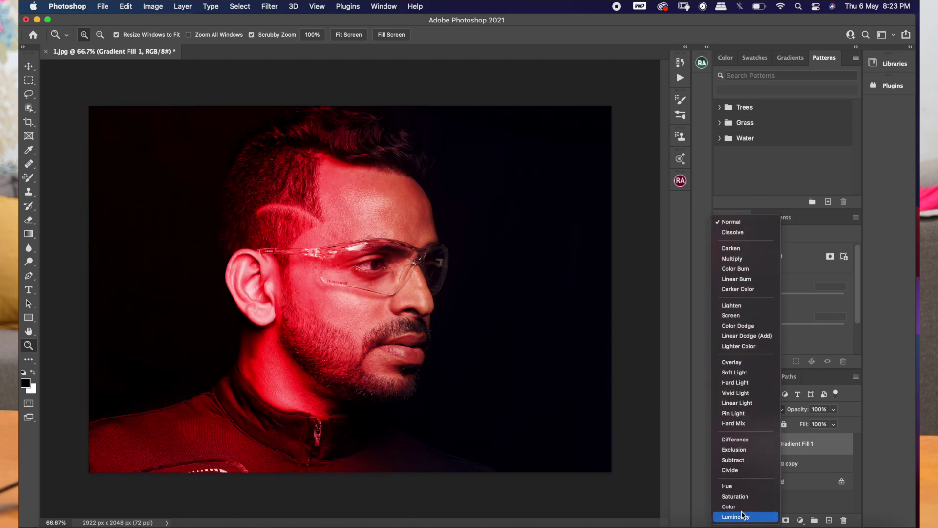
pyautogui.click(743, 508)
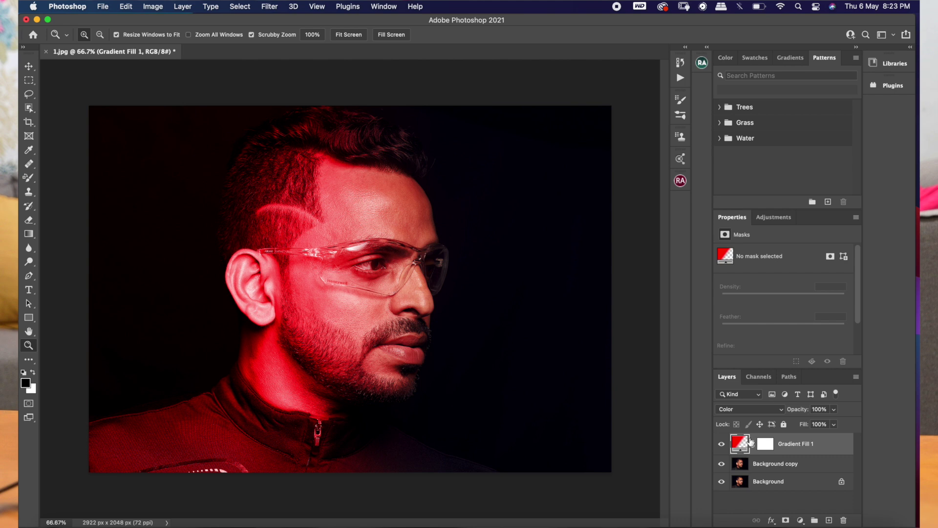
pyautogui.moveTo(753, 436); pyautogui.dragTo(829, 520)
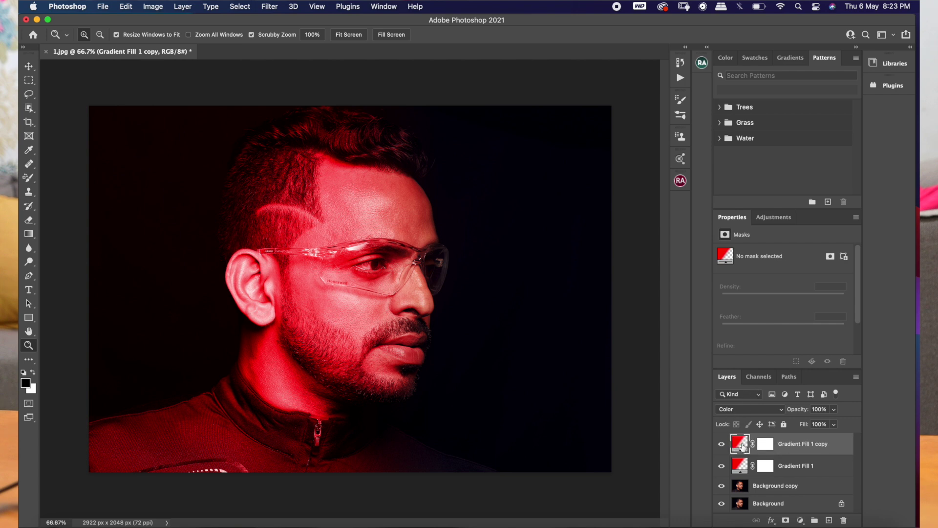
pyautogui.doubleClick(740, 444)
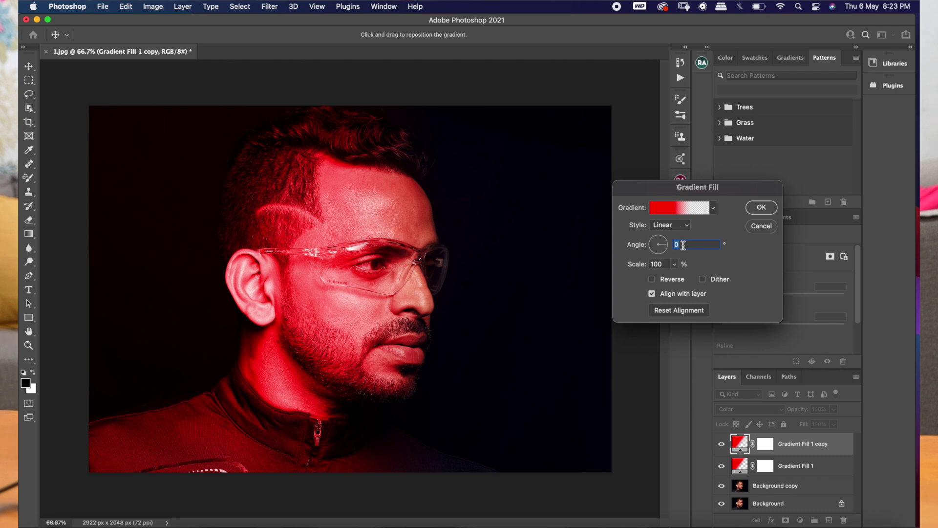
# - Enter 180° as the angle of Gradient Fill 1 copy
pyautogui.write('180')
# - Recolour the copied gradient's left stop from red to a deep blue
pyautogui.click(679, 207)
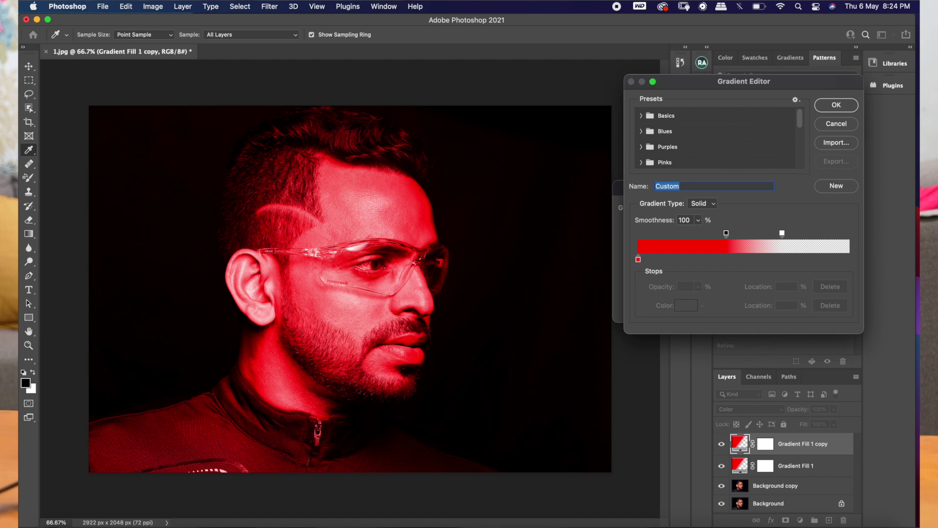
pyautogui.moveTo(637, 259); pyautogui.dragTo(639, 258)
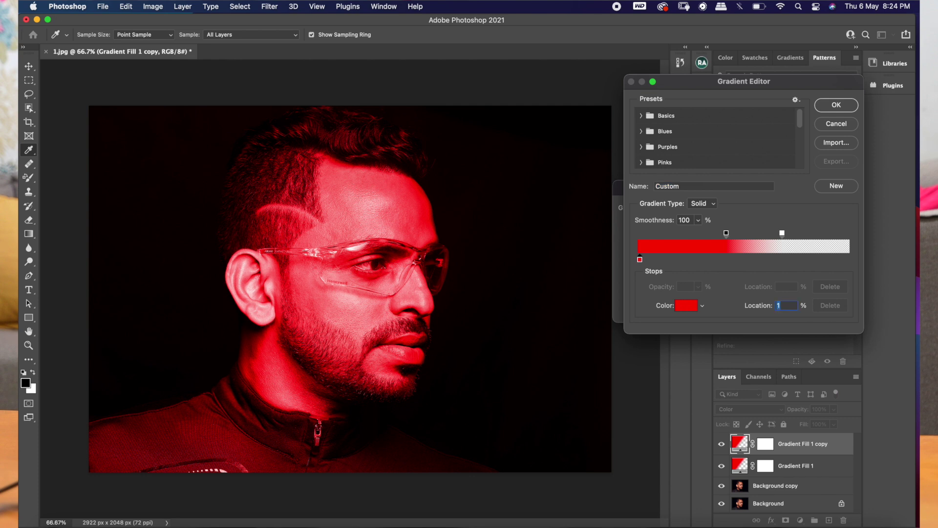
pyautogui.click(686, 306)
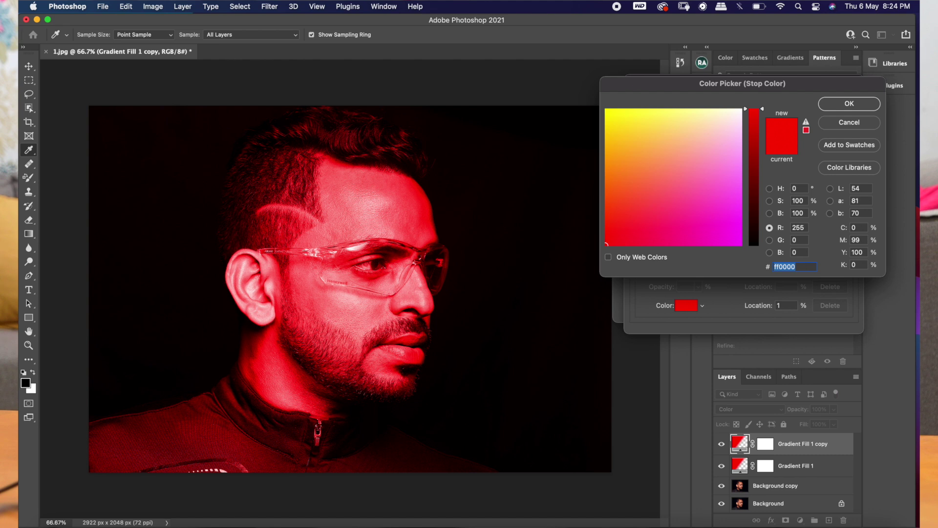
pyautogui.click(736, 243)
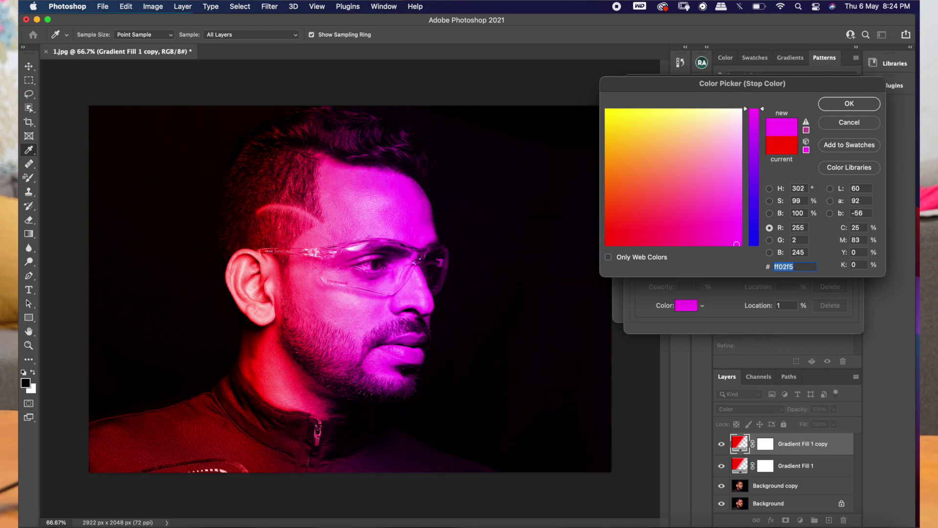
pyautogui.click(754, 225)
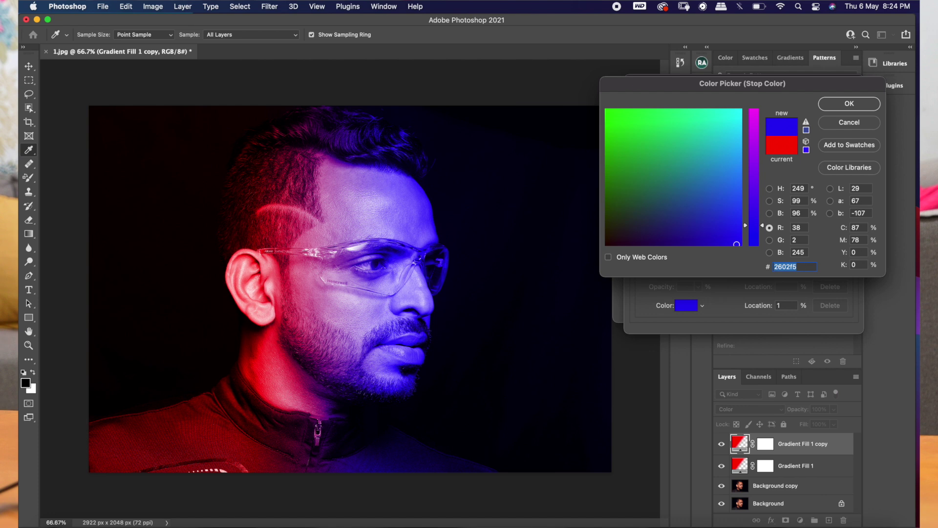
pyautogui.moveTo(753, 226); pyautogui.dragTo(754, 236)
pyautogui.moveTo(754, 236); pyautogui.dragTo(753, 228)
pyautogui.press('Return')
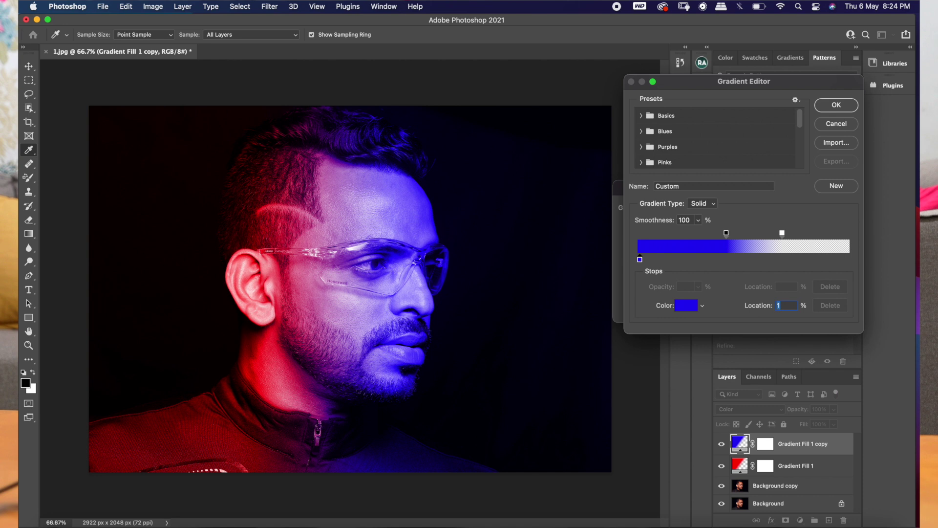
# - Move the blue gradient's opacity stops to 29% and 65%
pyautogui.moveTo(726, 233); pyautogui.dragTo(749, 233)
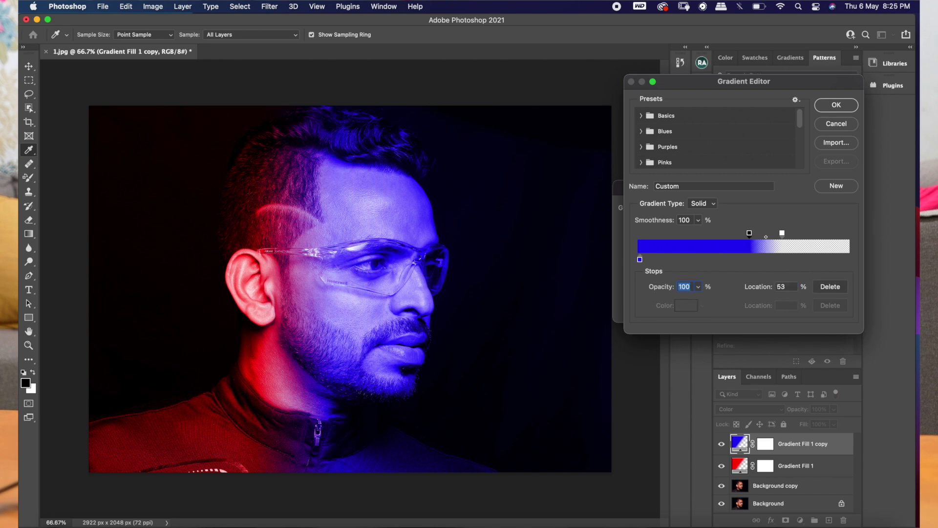
pyautogui.moveTo(750, 233); pyautogui.dragTo(713, 233)
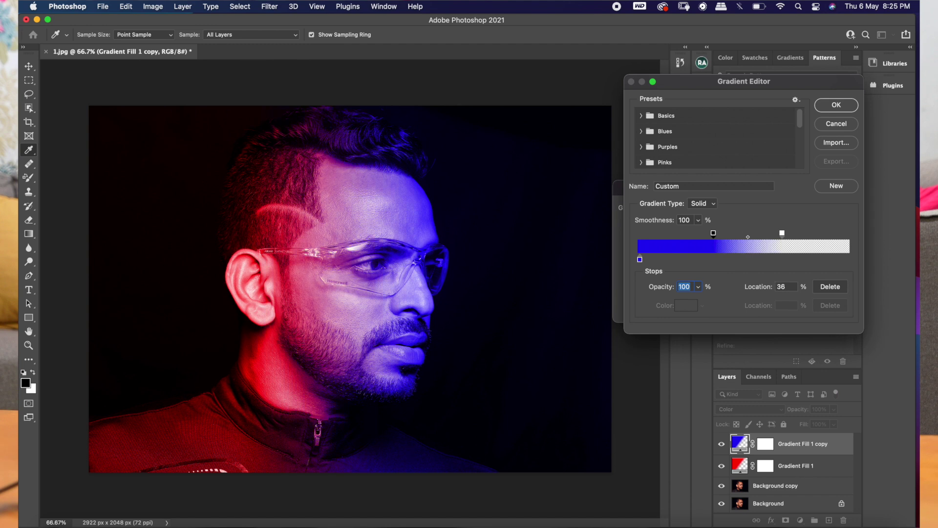
pyautogui.moveTo(713, 233); pyautogui.dragTo(699, 233)
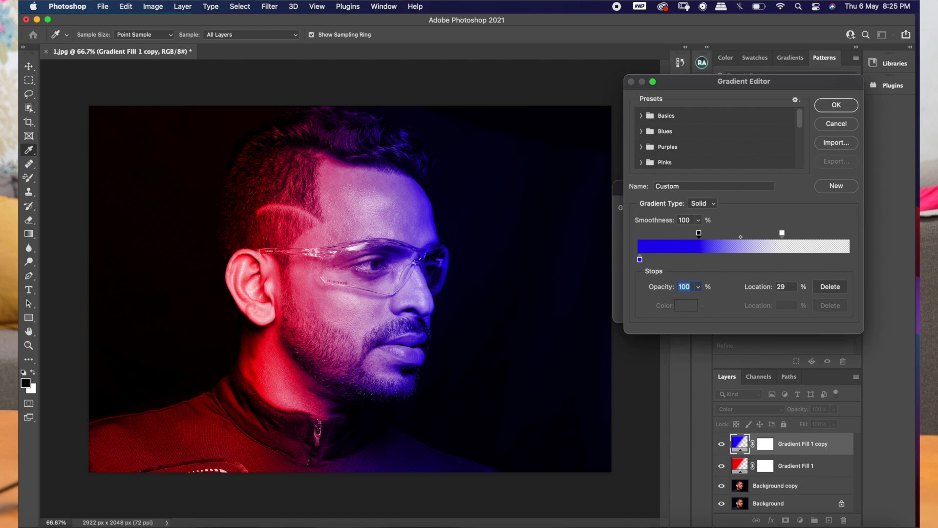
pyautogui.moveTo(782, 233); pyautogui.dragTo(775, 233)
pyautogui.press('Return')
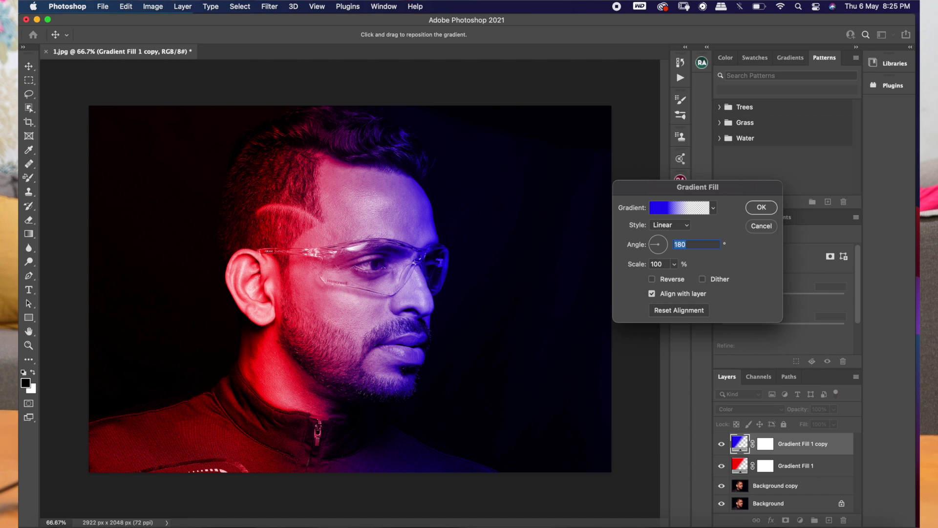
# - Set the blue gradient's angle to 170°, leaving Reverse unchecked
pyautogui.click(652, 278)
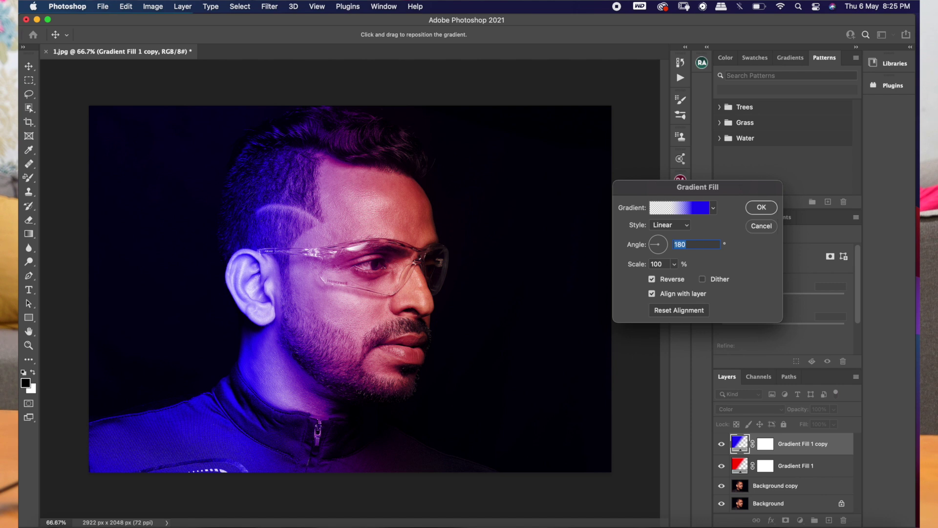
pyautogui.click(652, 279)
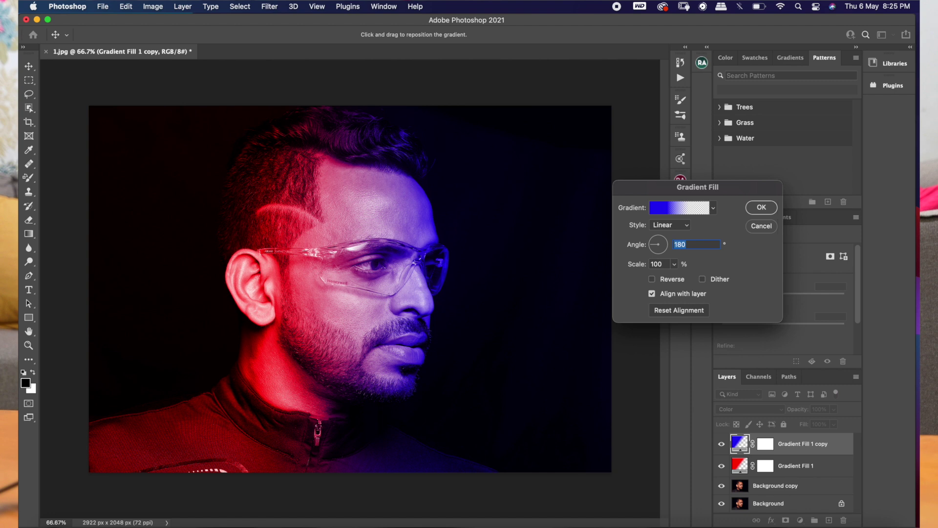
pyautogui.write('1')
pyautogui.write('20')
pyautogui.press('BackSpace')
pyautogui.press('BackSpace')
pyautogui.press('BackSpace')
pyautogui.write('1')
pyautogui.write('70')
# - Change the left stop to a brighter blue, 200df7, after previewing cyan and green
pyautogui.click(679, 208)
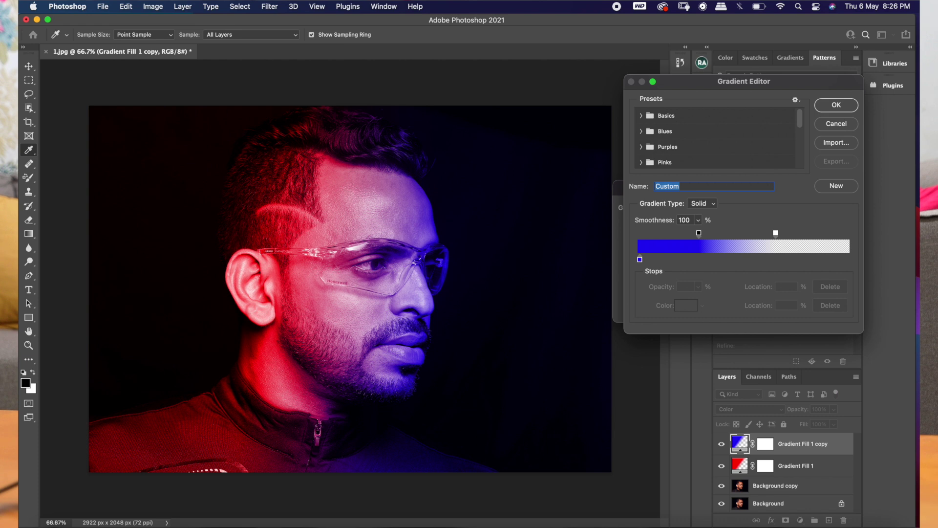
pyautogui.click(640, 259)
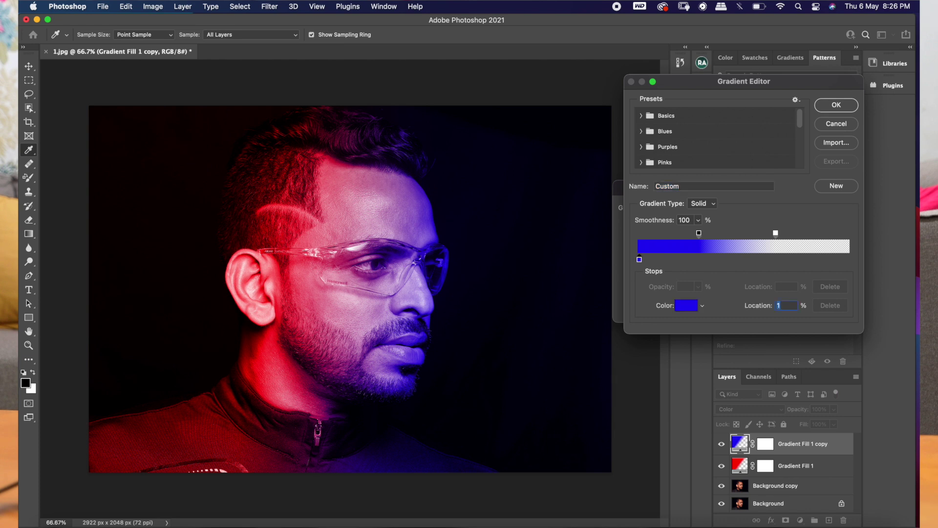
pyautogui.doubleClick(639, 259)
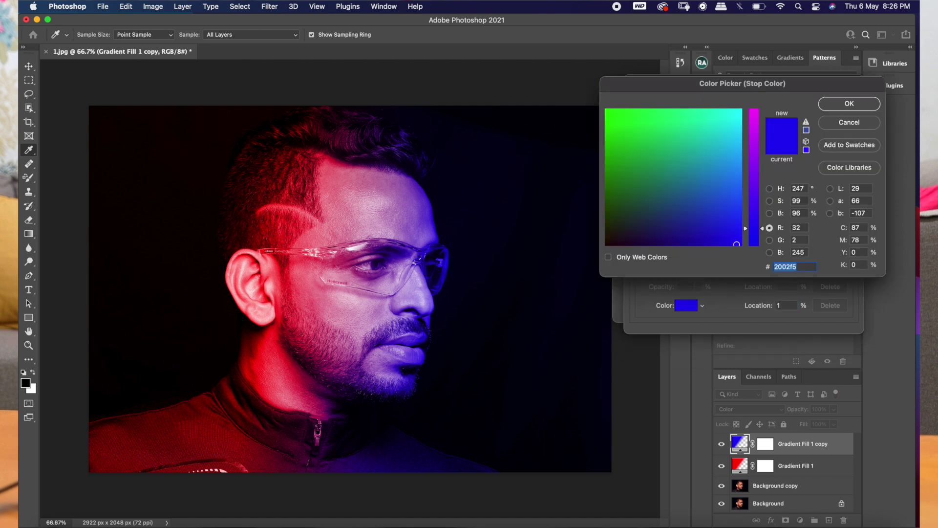
pyautogui.click(735, 117)
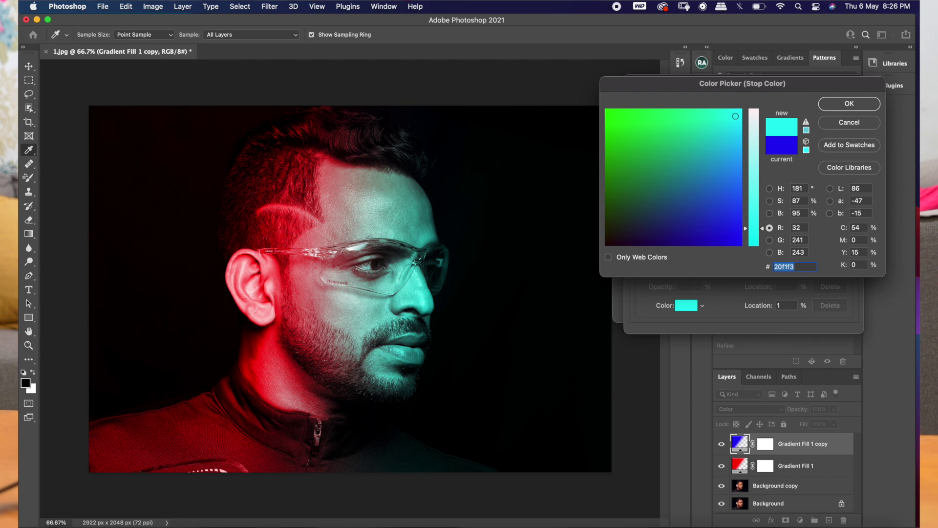
pyautogui.click(682, 124)
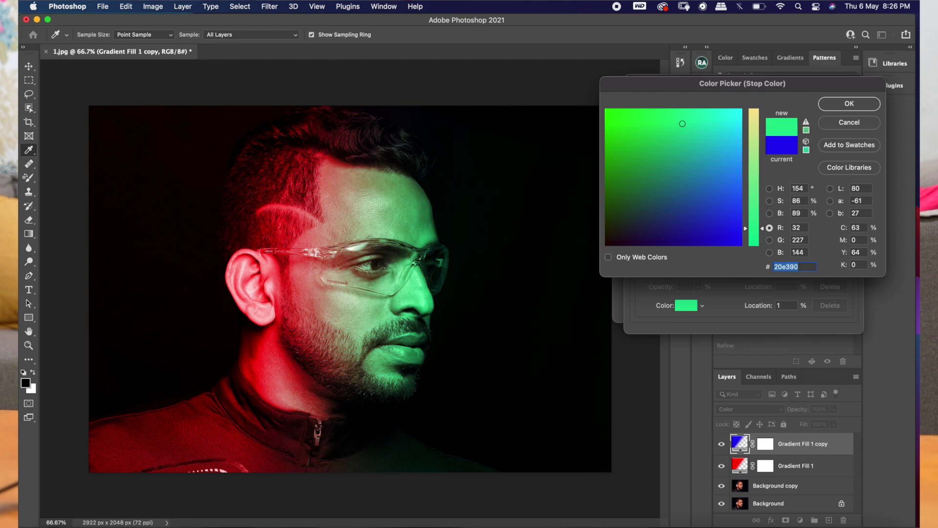
pyautogui.click(628, 219)
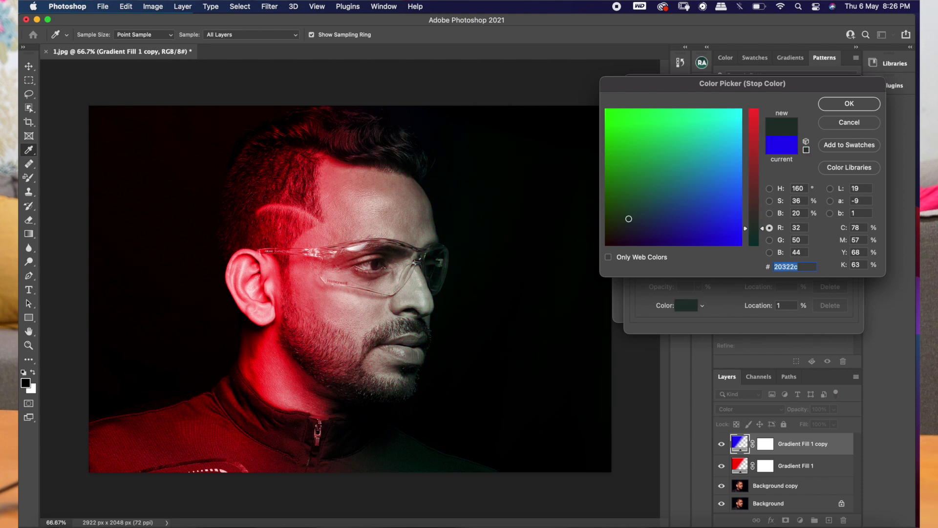
pyautogui.click(738, 239)
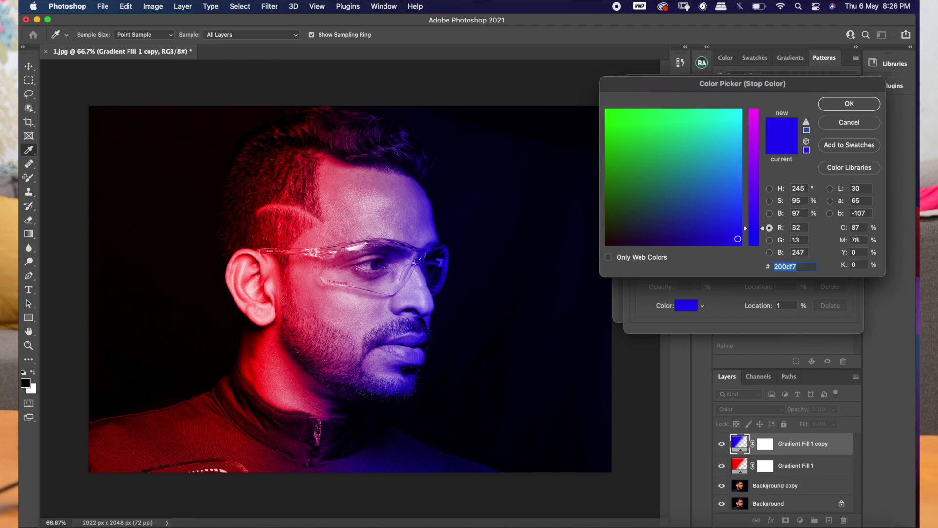
pyautogui.press('Return')
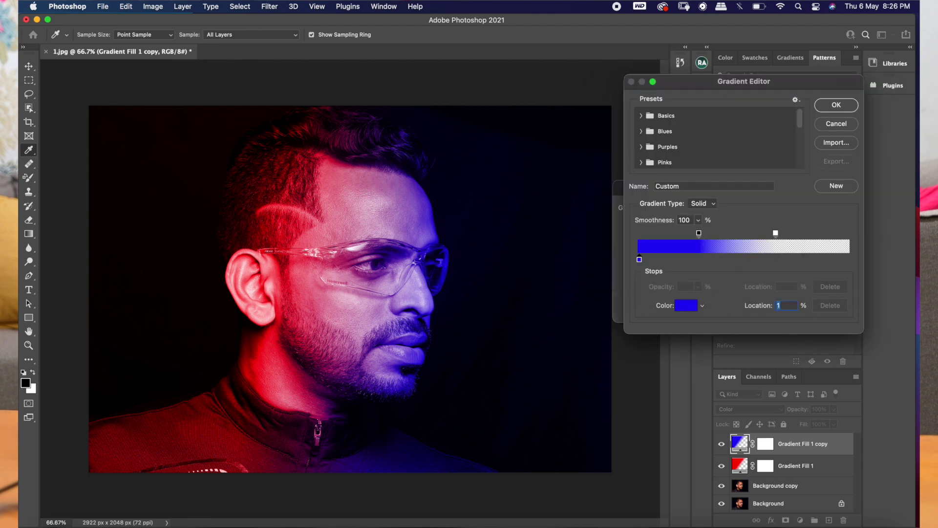
pyautogui.press('Return')
pyautogui.press('Return')
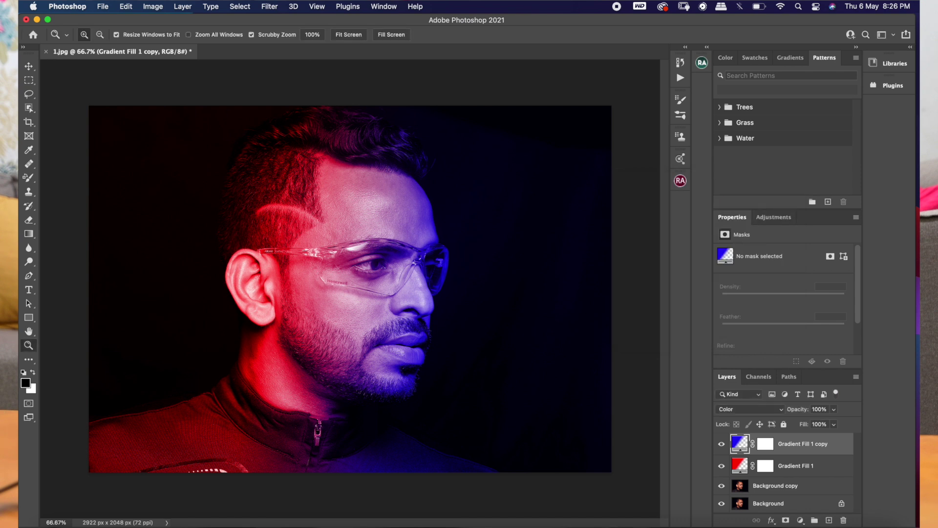